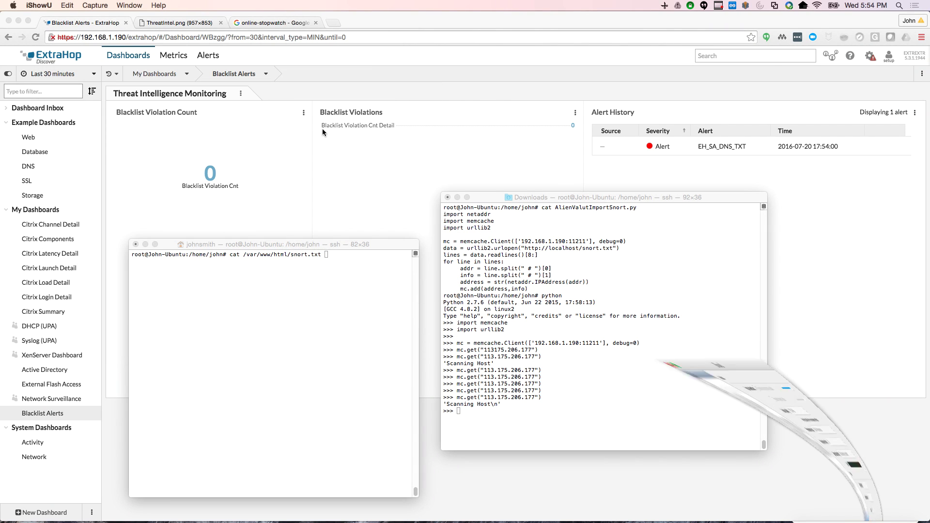
Move the Downloads terminal aside and display the ThreatIntel.png blacklist-flow diagram in Chrome
left_click_drag(592, 197, 601, 237)
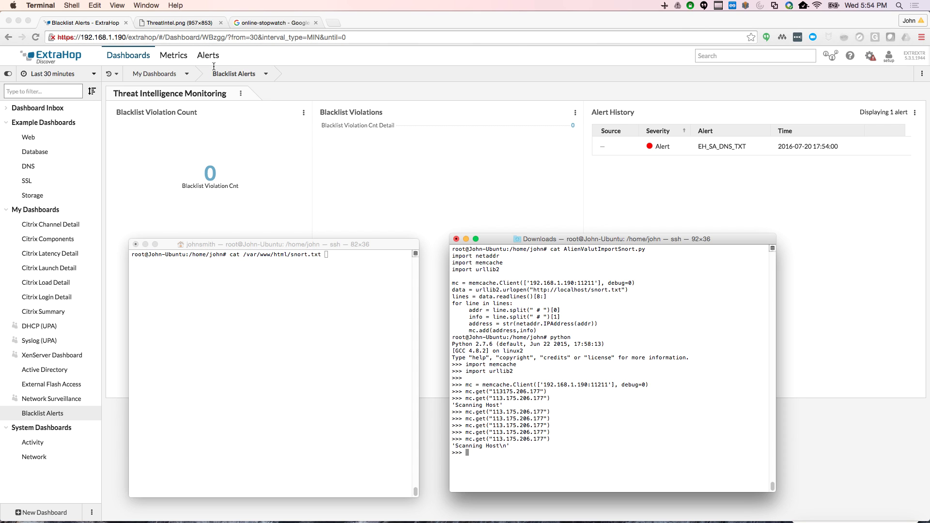
left_click(194, 23)
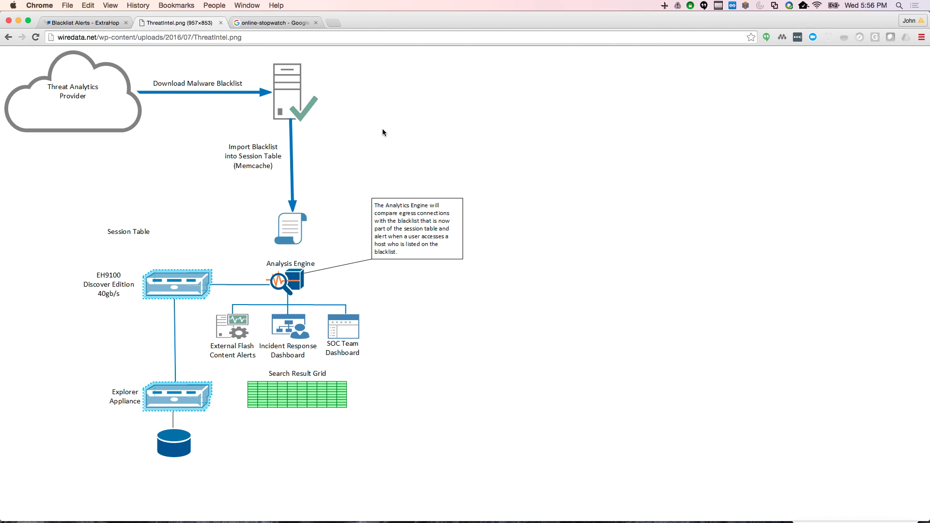
View the Blacklist Alerts dashboard with violation count 0 and one EH_SA_DNS_TXT alert
left_click(84, 22)
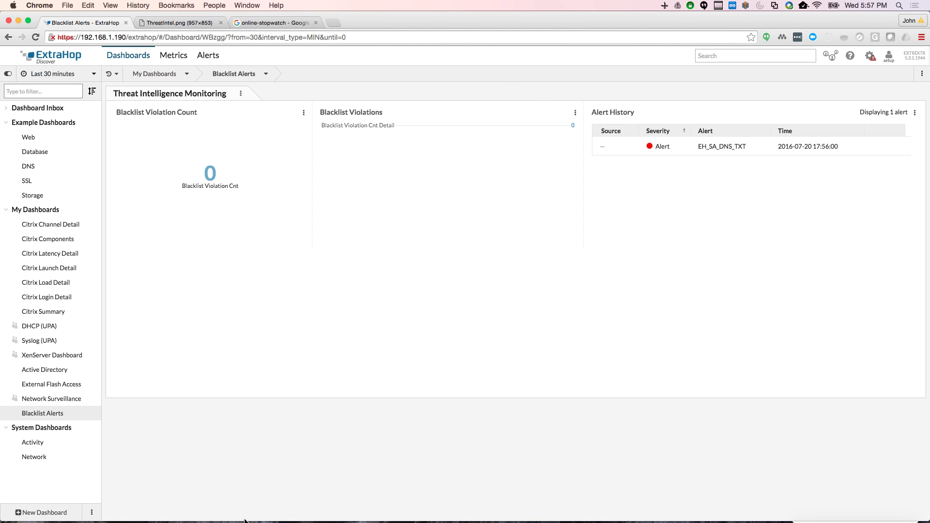
Show the ThreatIntel.png diagram again, then bring both ssh Terminal sessions in front of it
left_click(186, 24)
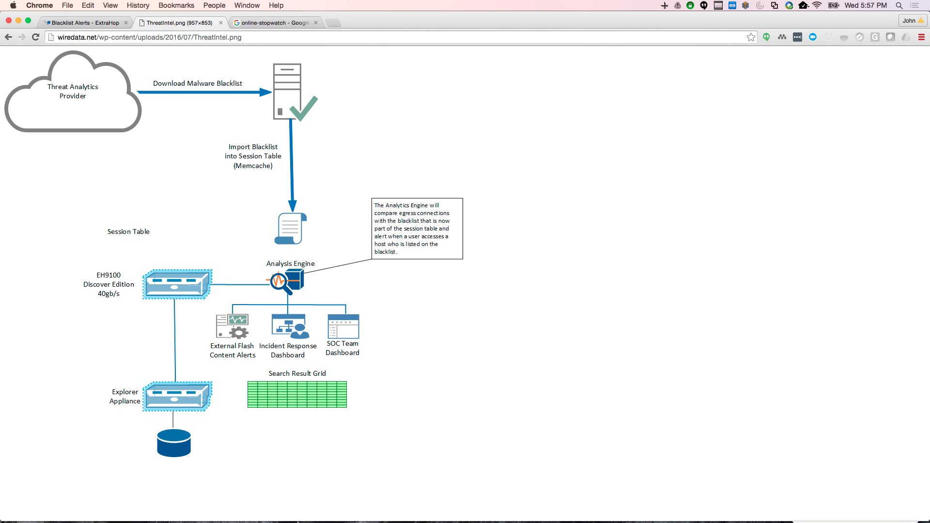
mouse_move(298, 522)
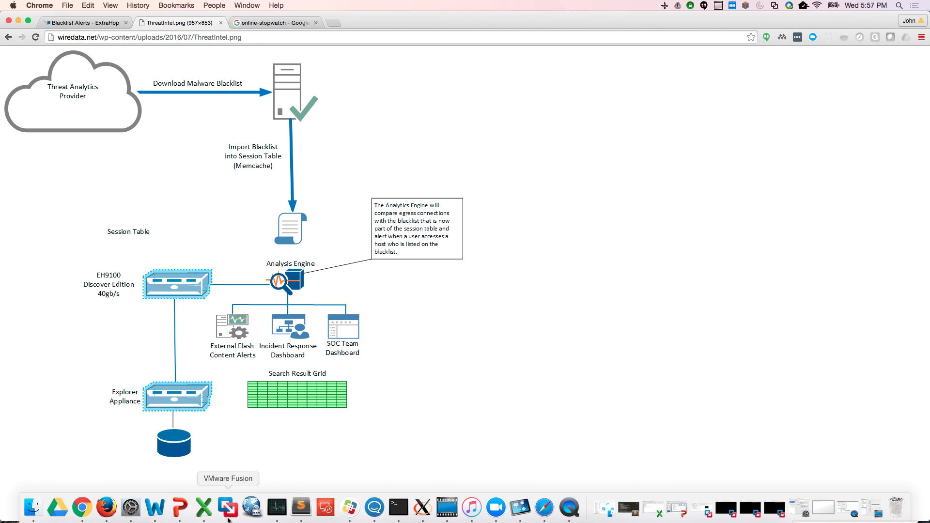
left_click(396, 515)
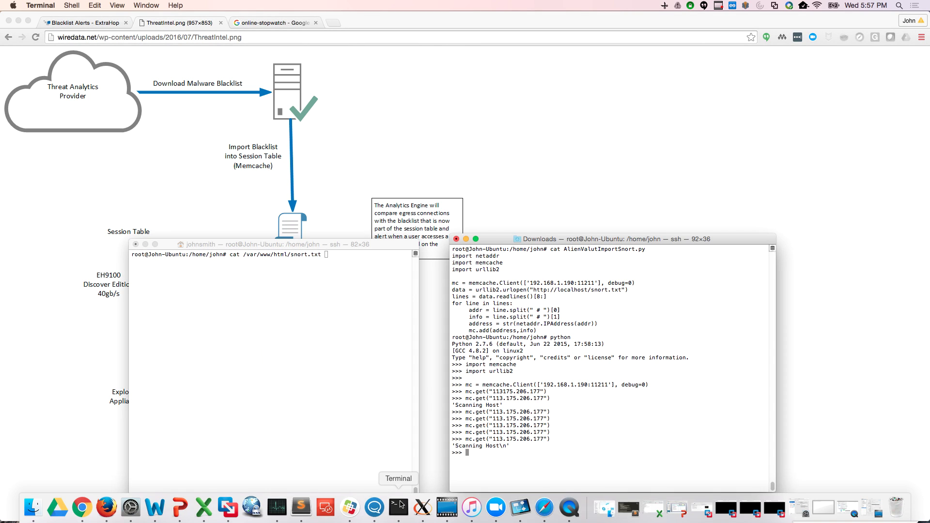
Print the snort.txt blacklist in the left session and scroll through its Malicious, Scanning and Spamming entries
left_click(334, 260)
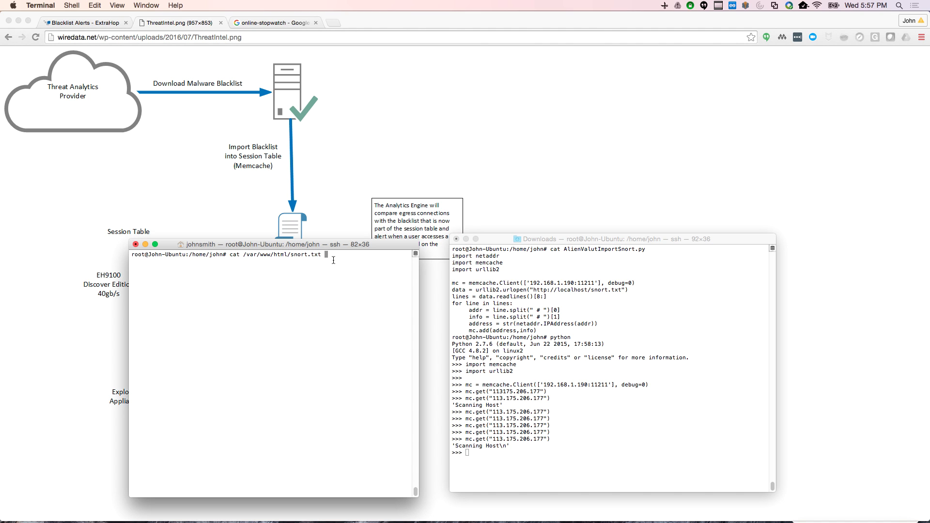
key("Return")
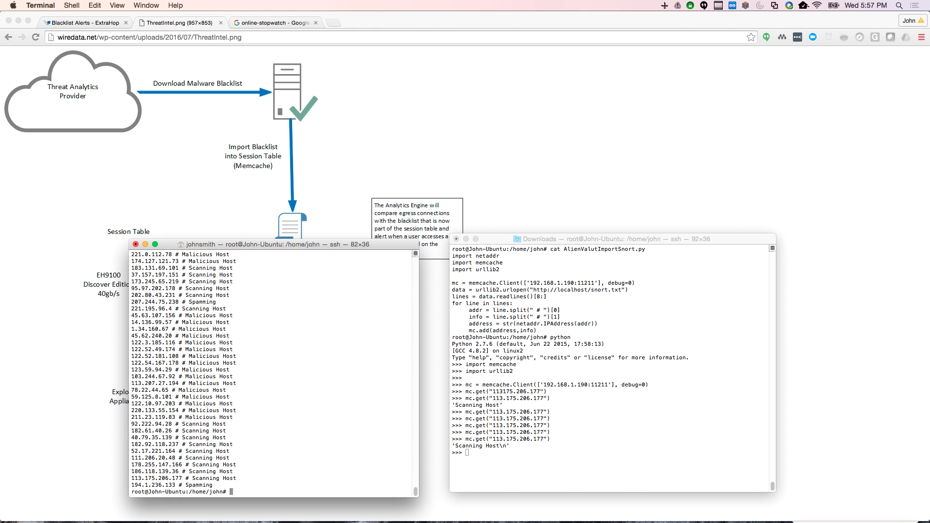
scroll(274, 373, "up", 15)
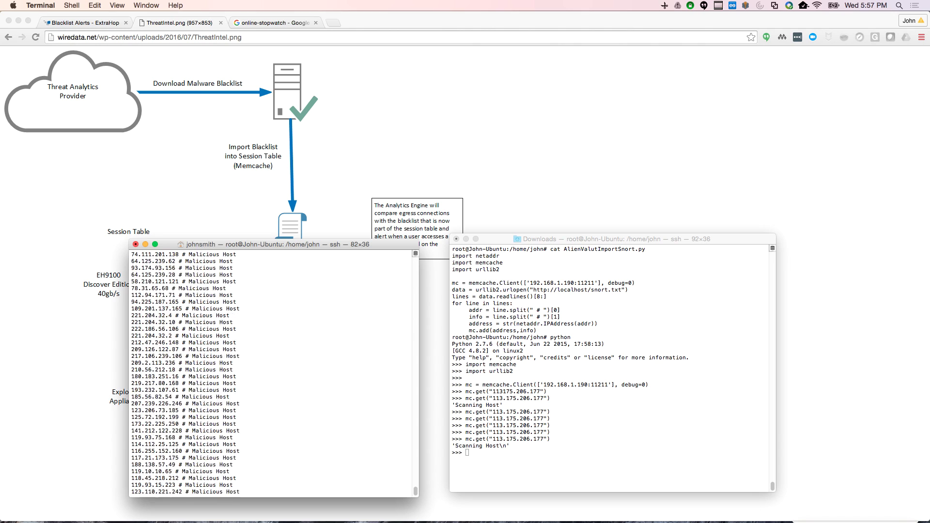
scroll(274, 373, "up", 15)
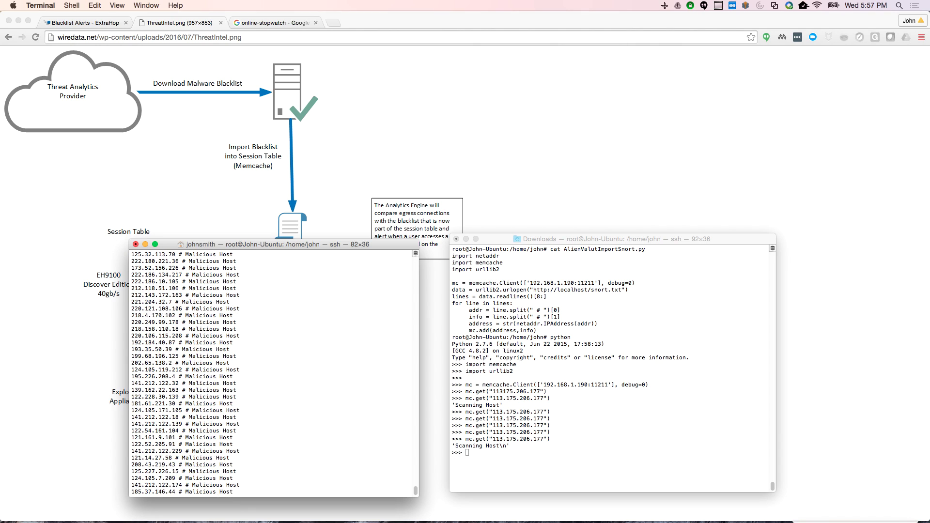
scroll(274, 373, "up", 15)
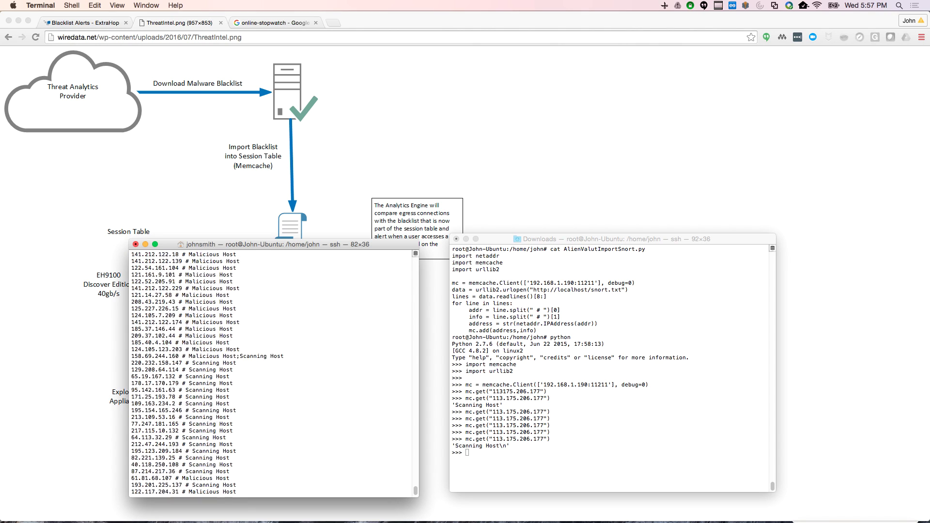
scroll(274, 373, "down", 15)
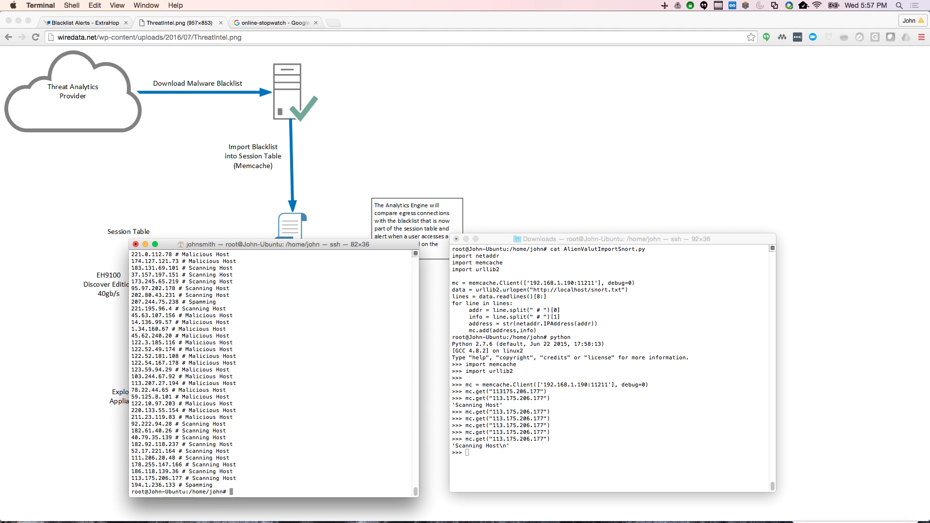
Clear the left session and display the AlienValutImportSnort.py import script
type("clear")
key("Return")
type("cat ")
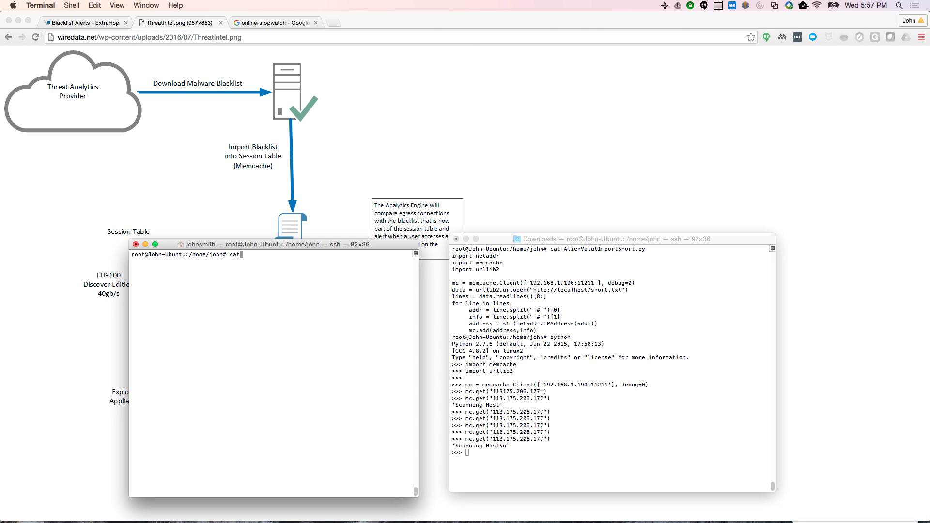
type("AlienValutImportSnort.py")
key("Return")
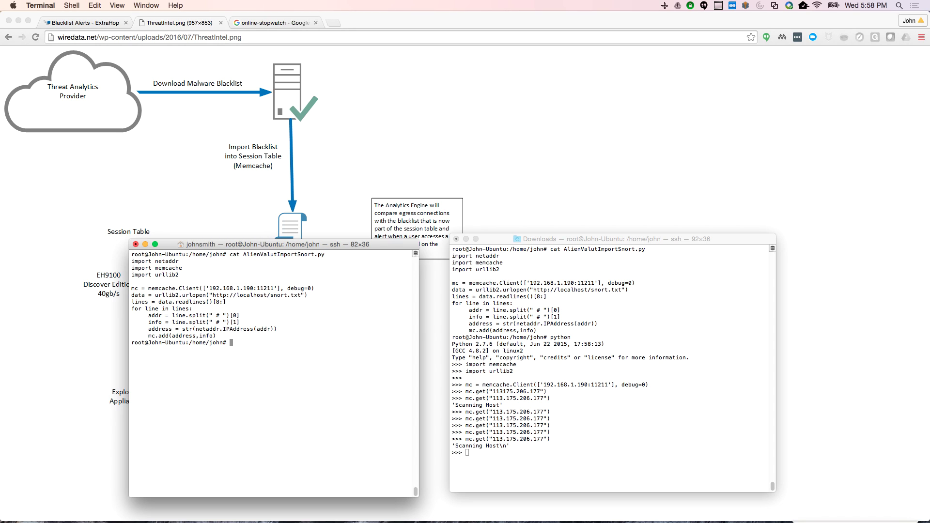
Reprint the snort.txt blacklist, which lists 113.175.206.177 as a Scanning Host
type("clear")
key("Up")
key("Up")
key("Return")
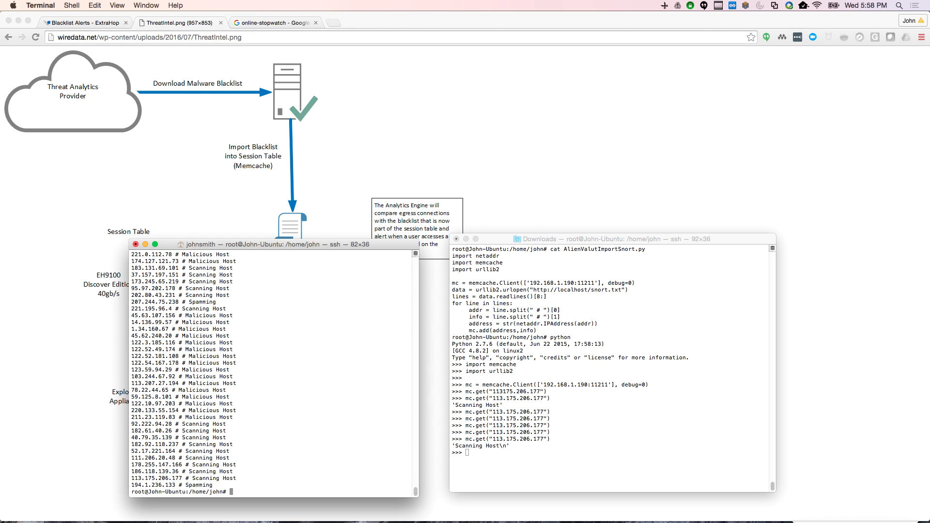
Clear the screen and run python AlienValutImportSnort.py to load the blacklist into memcache
type("clear")
key("BackSpace")
key("BackSpace")
key("BackSpace")
key("BackSpace")
type("lear")
key("Return")
type("python")
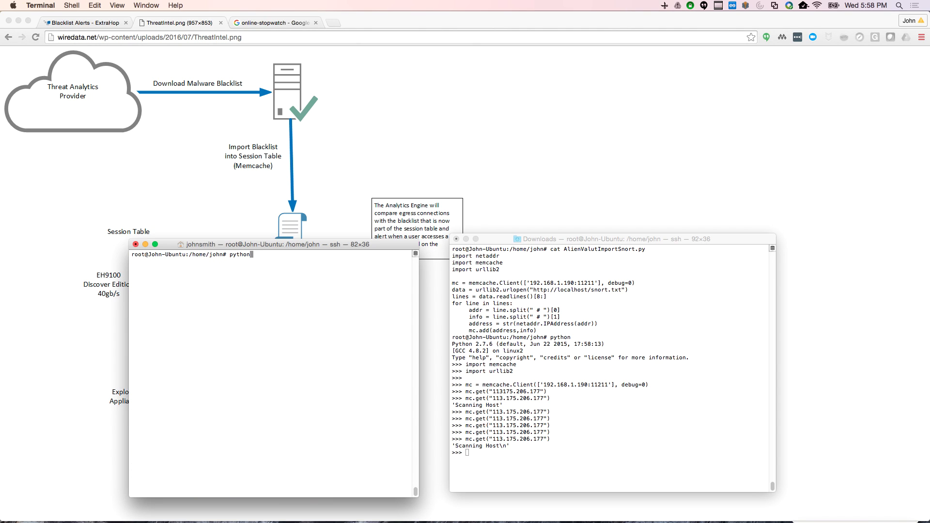
type(" AlienV")
key("Tab")
key("Return")
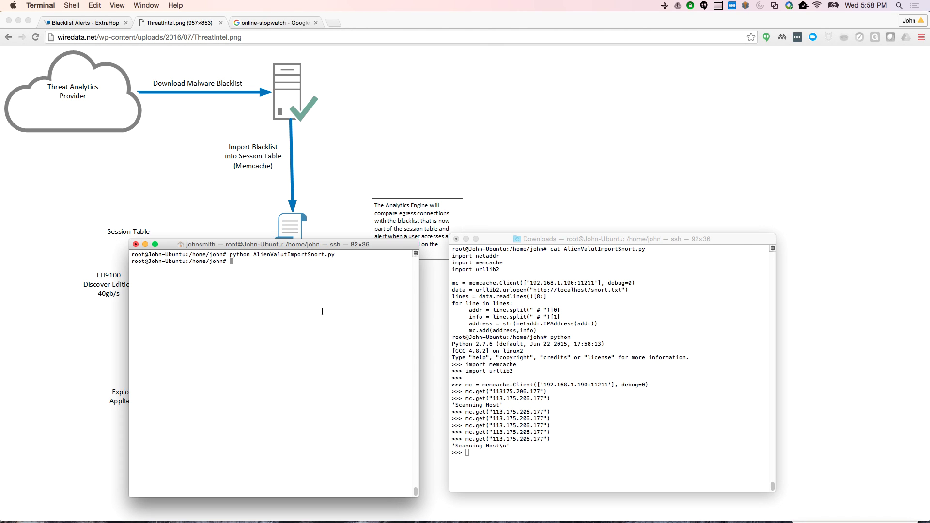
Print the snort.txt blacklist once more after the import
type("clear")
key("Up")
key("Up")
key("Return")
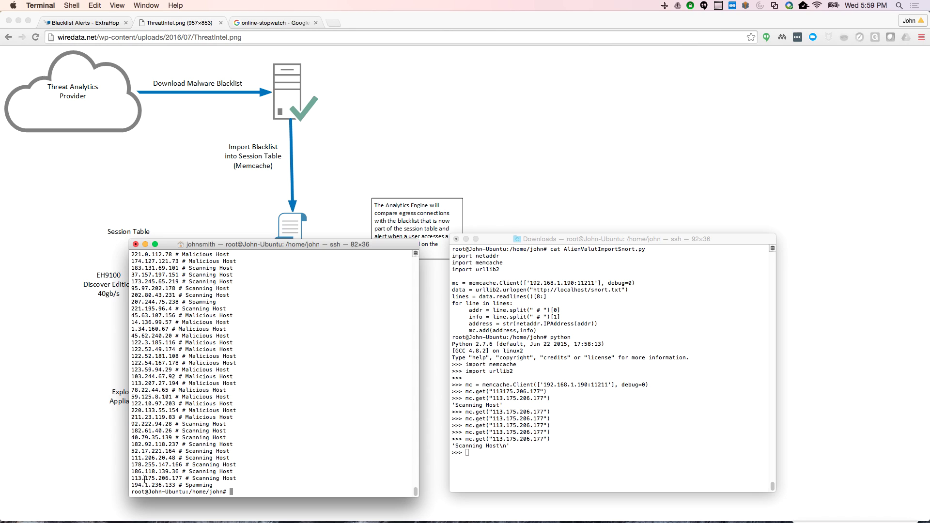
Query memcache for 113.175.206.177 in the Python shell, getting 'Scanning Host\n', and begin an mc.add( call
left_click(559, 430)
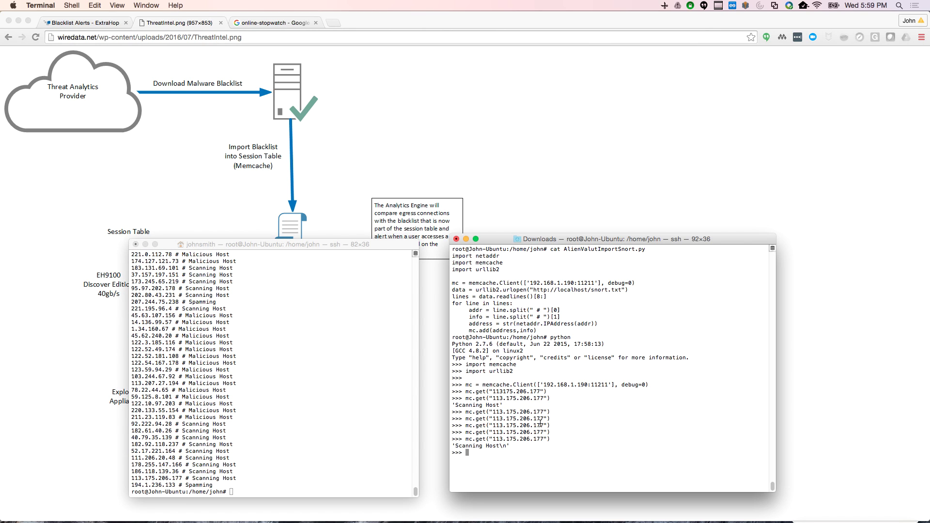
key("Up")
key("Return")
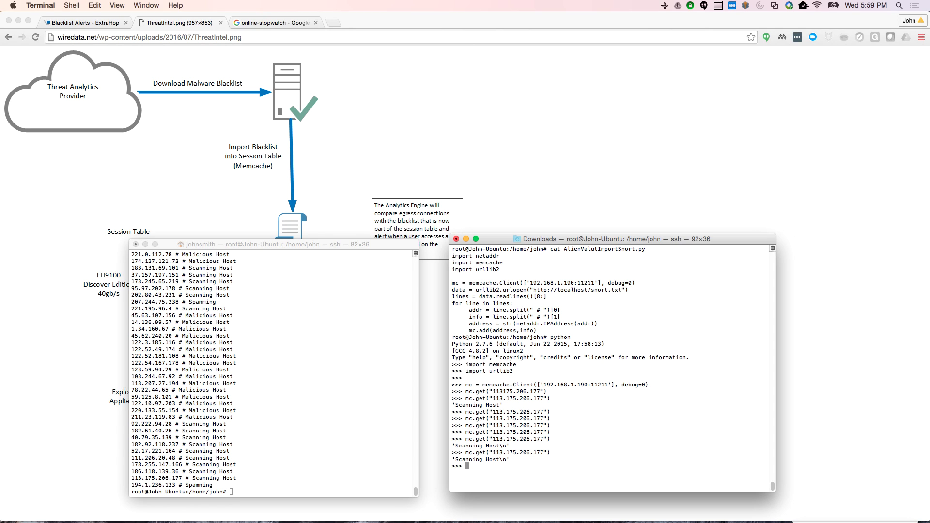
type("mc.add(")
Run nslookup wiredata.net in the left ssh session, then return to the Python memcache window
left_click(359, 286)
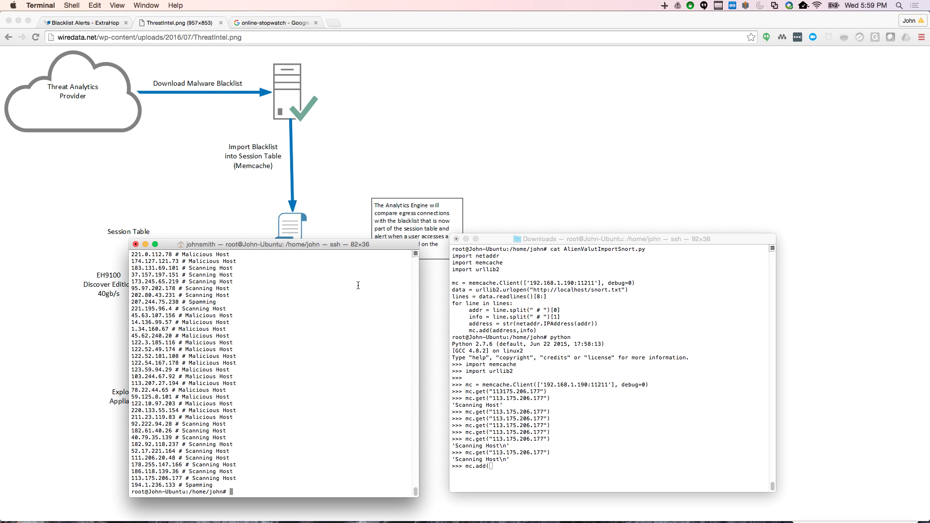
type("nslookup wiredata.net")
key("Return")
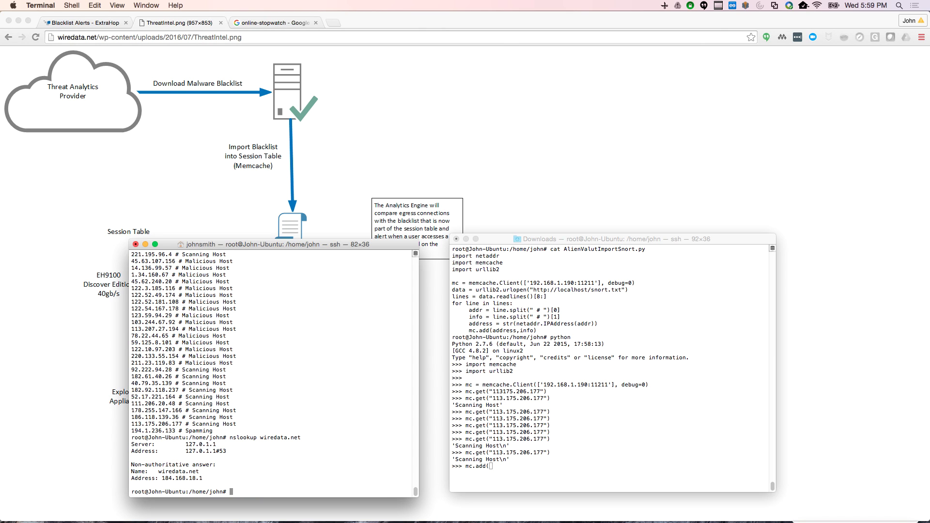
key("super+grave")
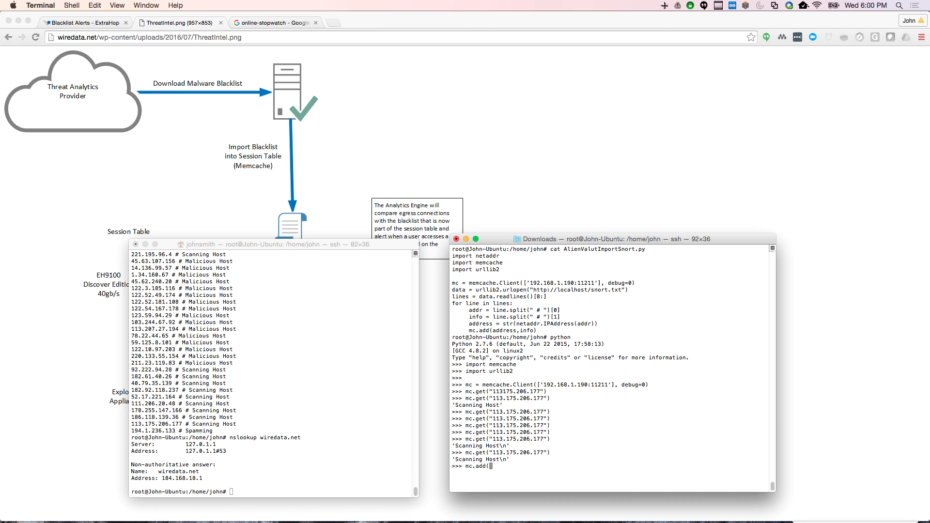
Add 184.168.18.1 as 'WireData.net' to memcache and confirm mc.get returns 'WireData.net'
type("\"184.168.18.1\",\"WireData.net\")")
key("Return")
type("mc.get(")
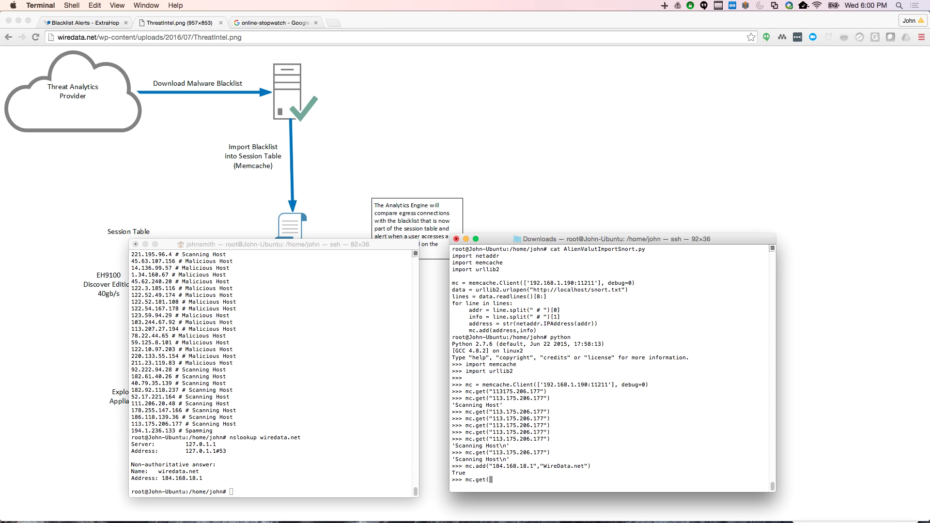
type("\"184.168.18.1\")")
key("Return")
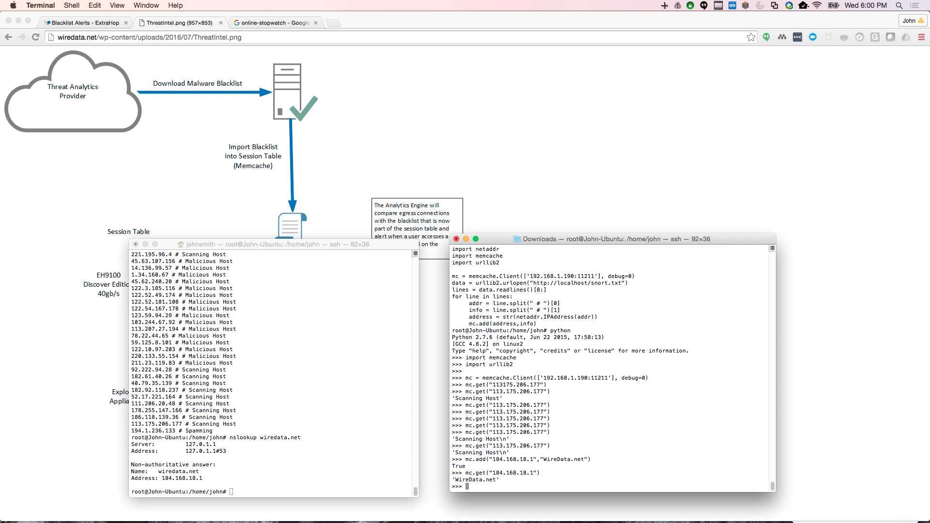
key("super+grave")
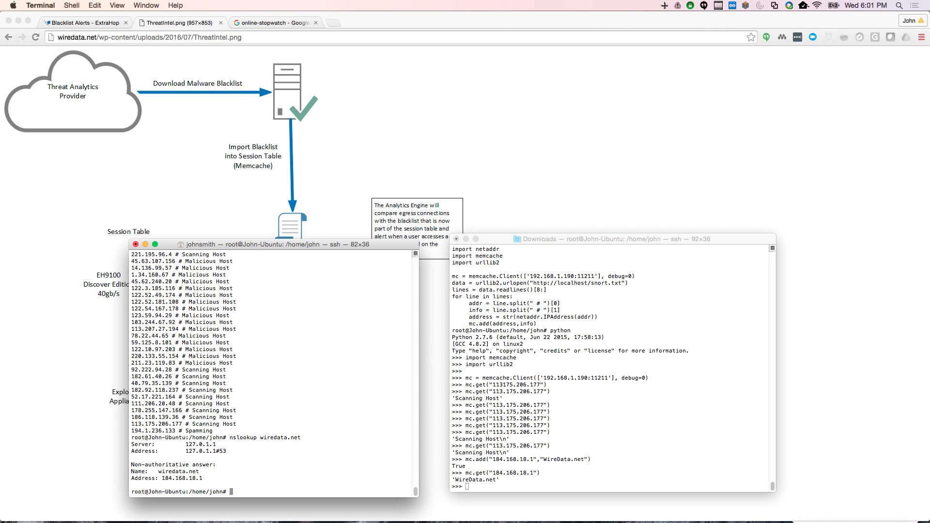
Start the online stopwatch in Chrome so it begins counting
key("super+Tab")
key("ctrl+Tab")
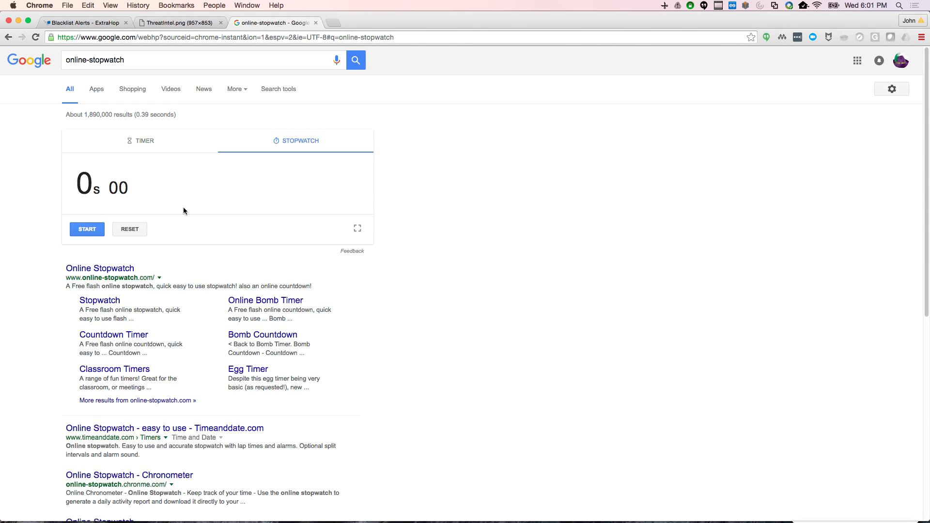
left_click(88, 233)
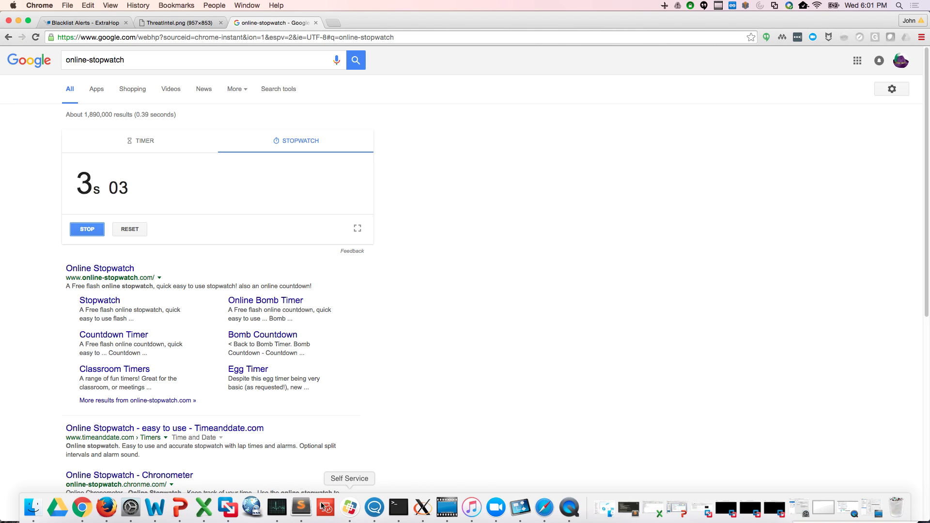
Fetch wiredata.net's HTML with curl in Terminal, then bring the Blacklist Alerts dashboard back
left_click(399, 513)
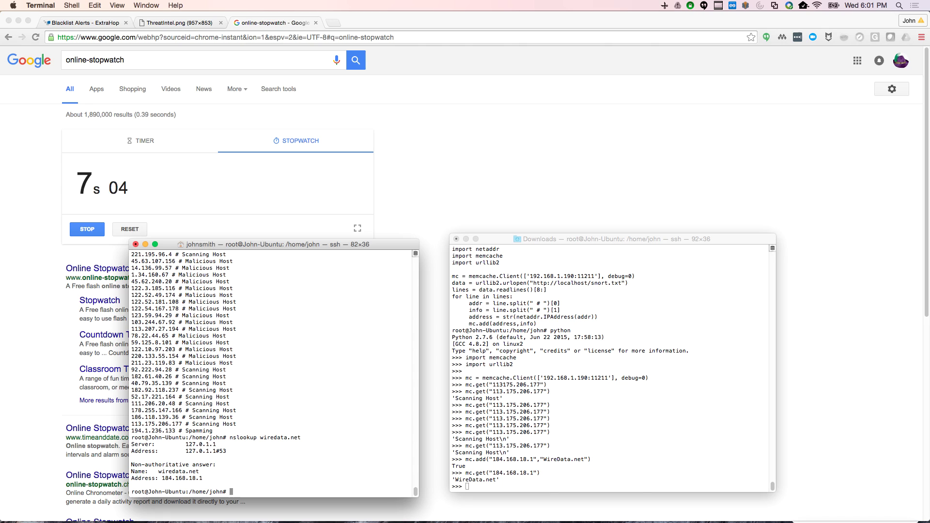
type("curl h")
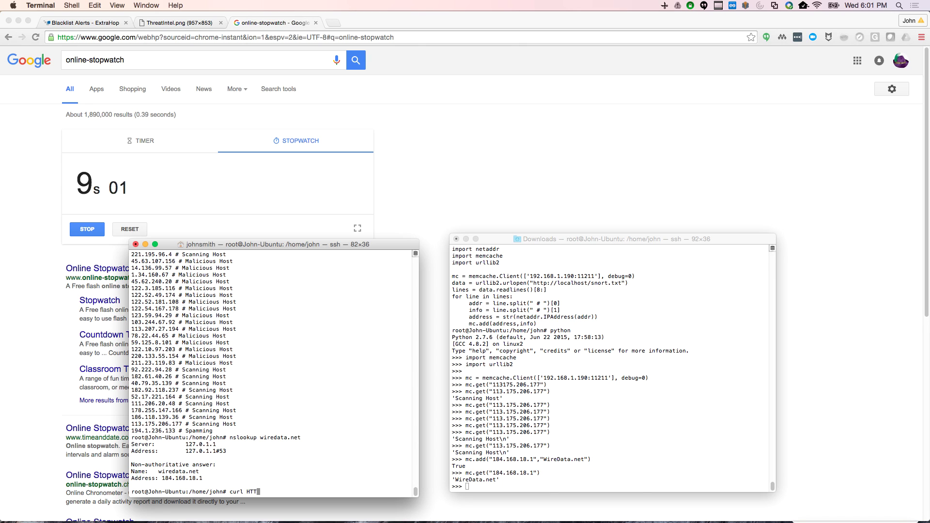
type("ttp")
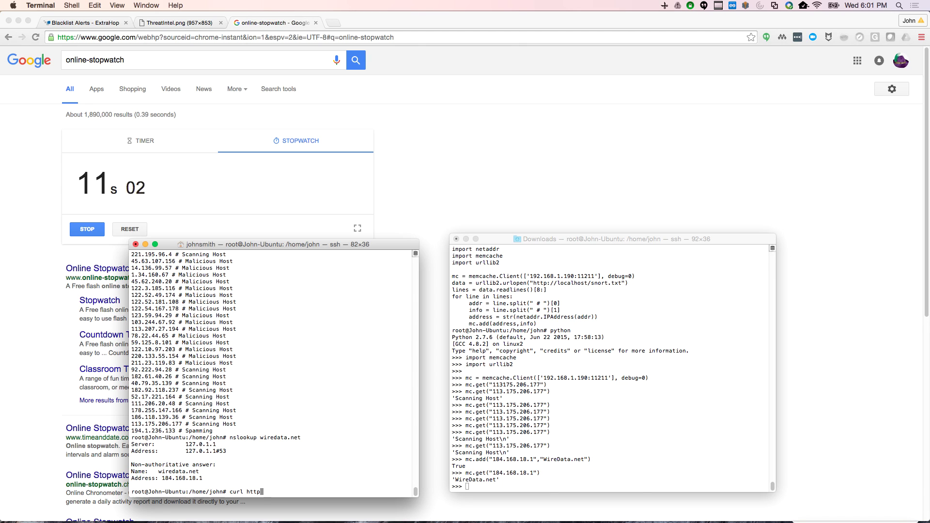
type("://wiredata.net")
key("Return")
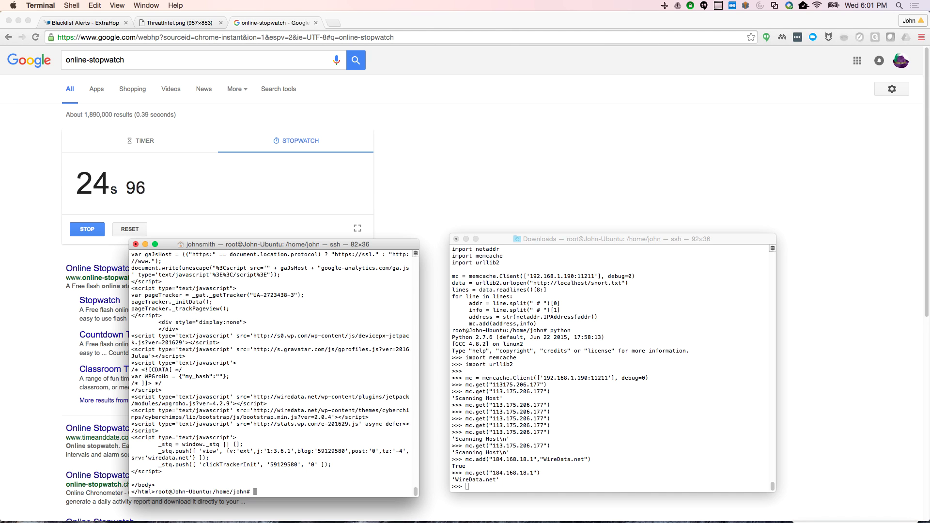
left_click(489, 145)
Filter triggers by 'black' and check EH_SA_BLACKLIST_CHECK's runtime log for the 184.168.18.1 Blacklist Match
key("super+1")
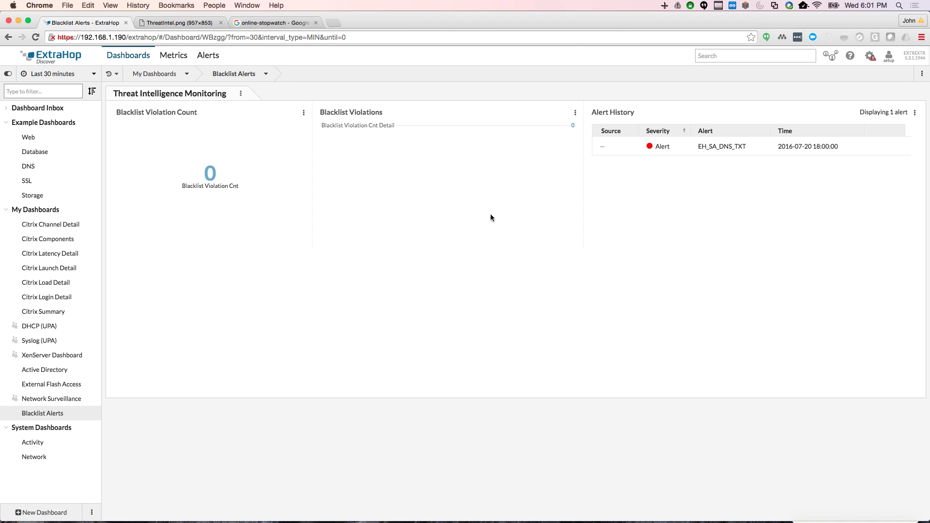
left_click(870, 56)
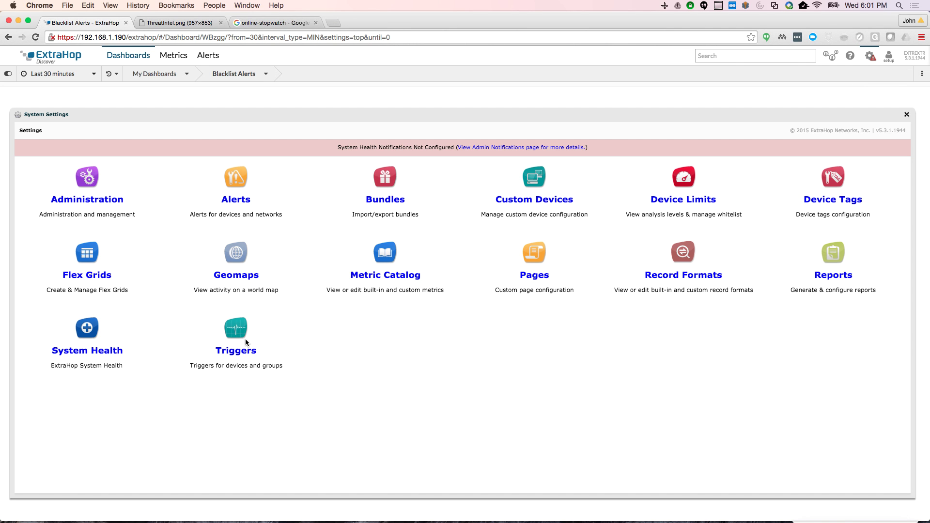
left_click(242, 338)
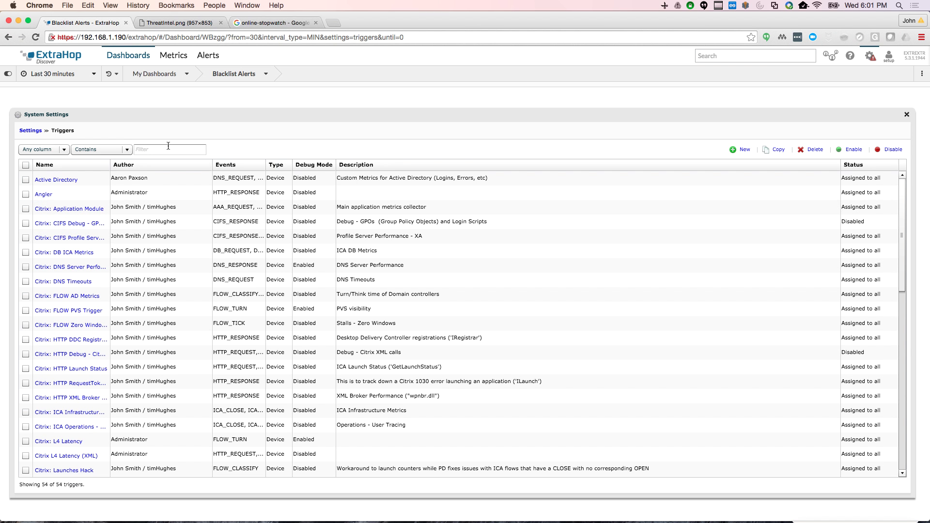
left_click(180, 154)
type("black")
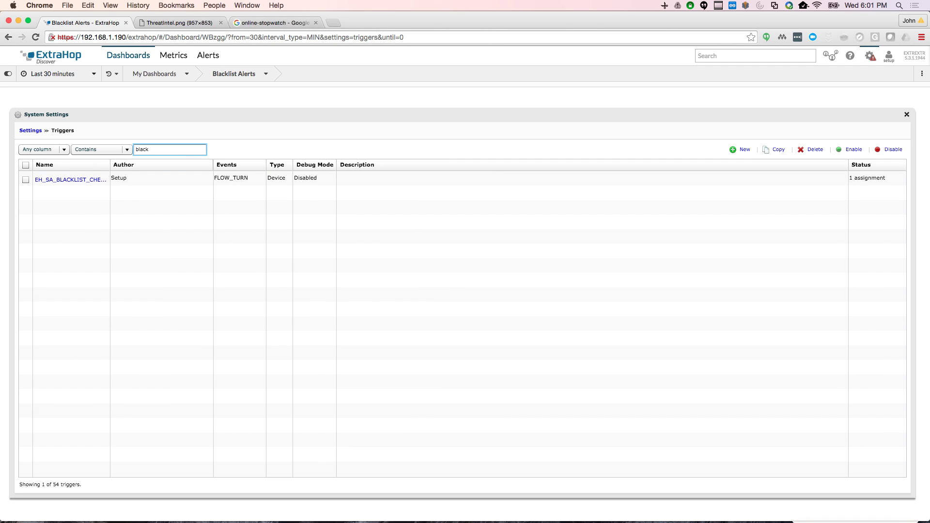
left_click(71, 179)
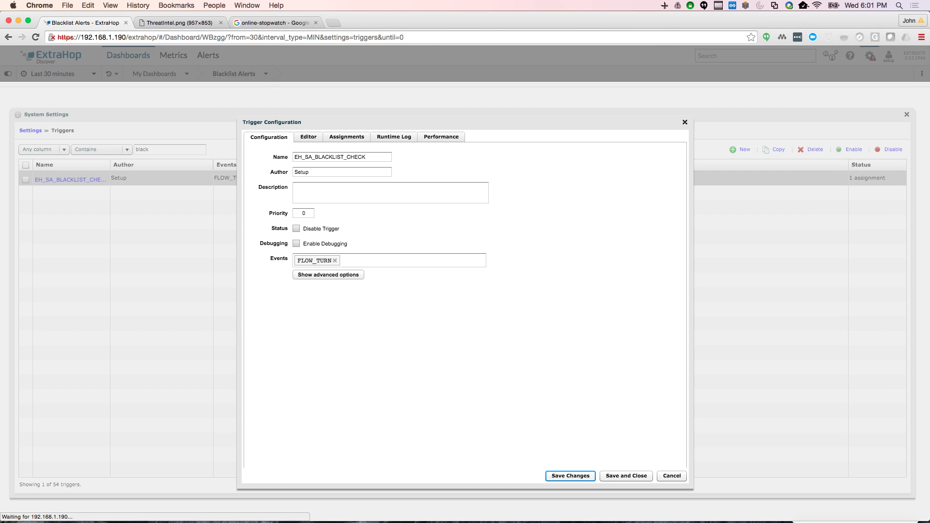
left_click(394, 137)
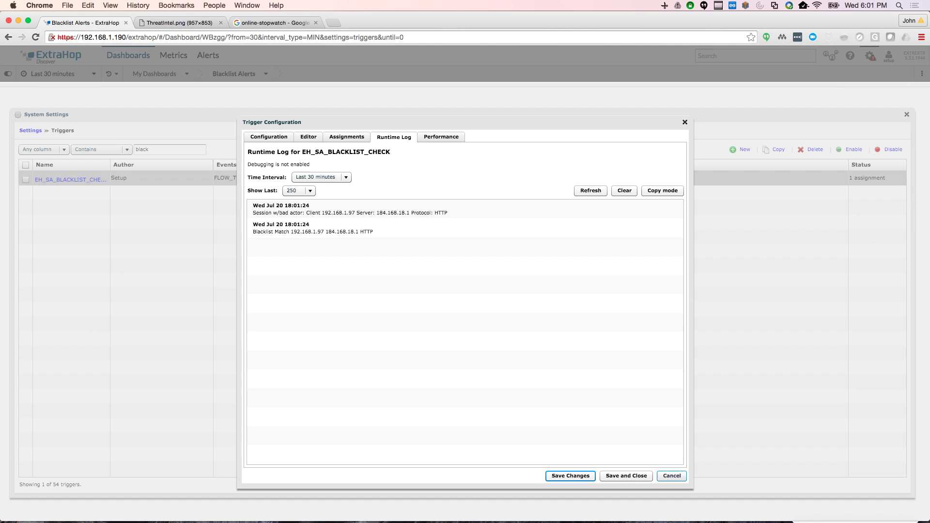
left_click(672, 476)
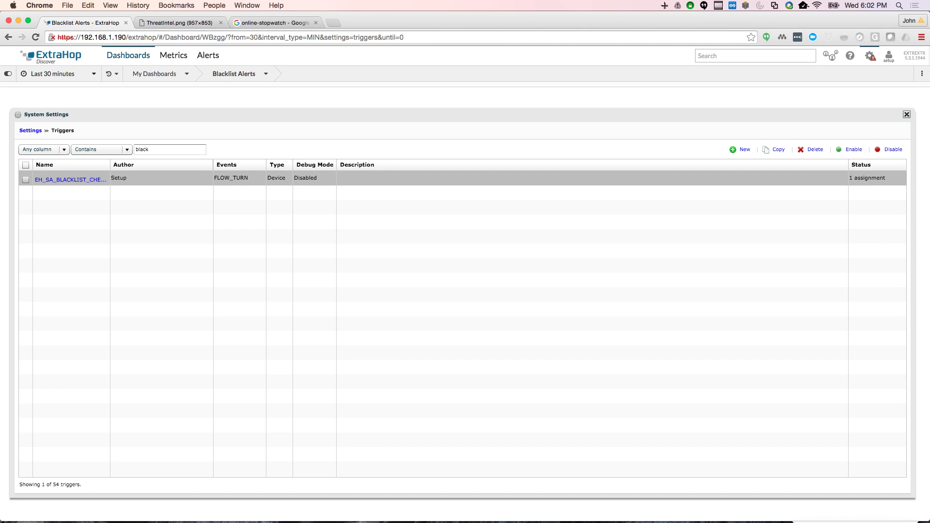
Check the dashboard's 2 blacklist violations, then reopen the Triggers list filtered to EH_SA_BLACKLIST_CHECK
left_click(906, 114)
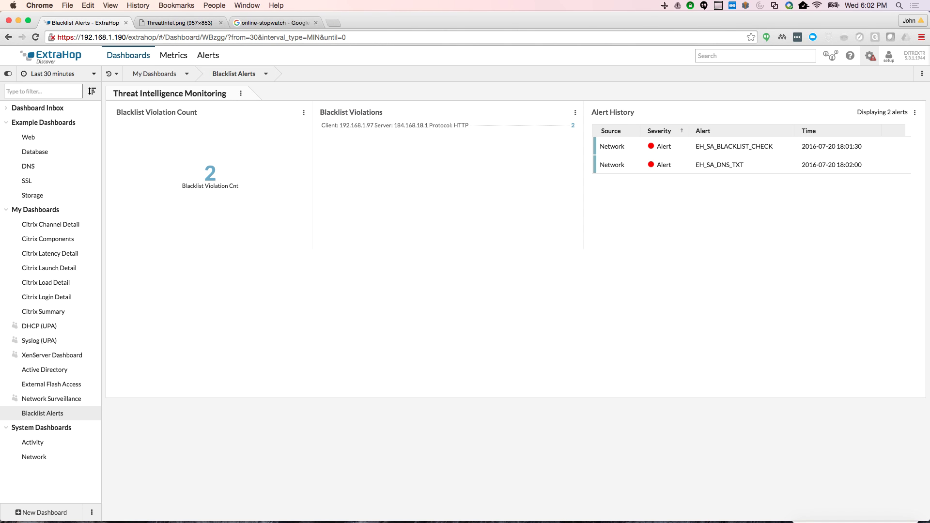
left_click(870, 56)
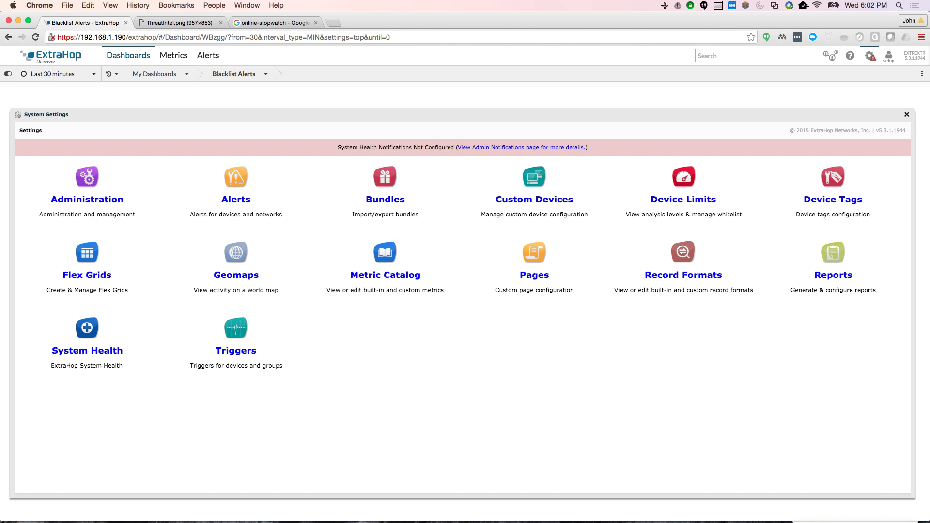
left_click(236, 350)
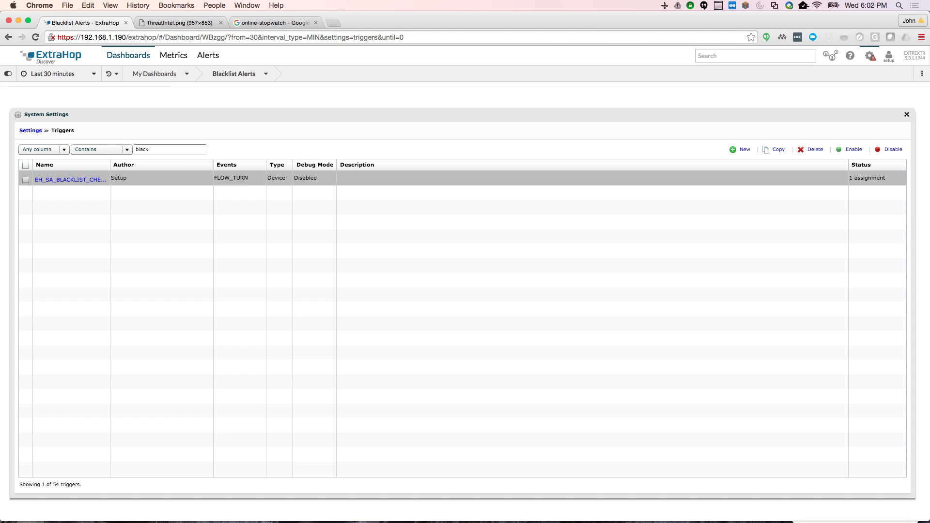
Stop the online stopwatch at about 1m 40s
left_click(274, 23)
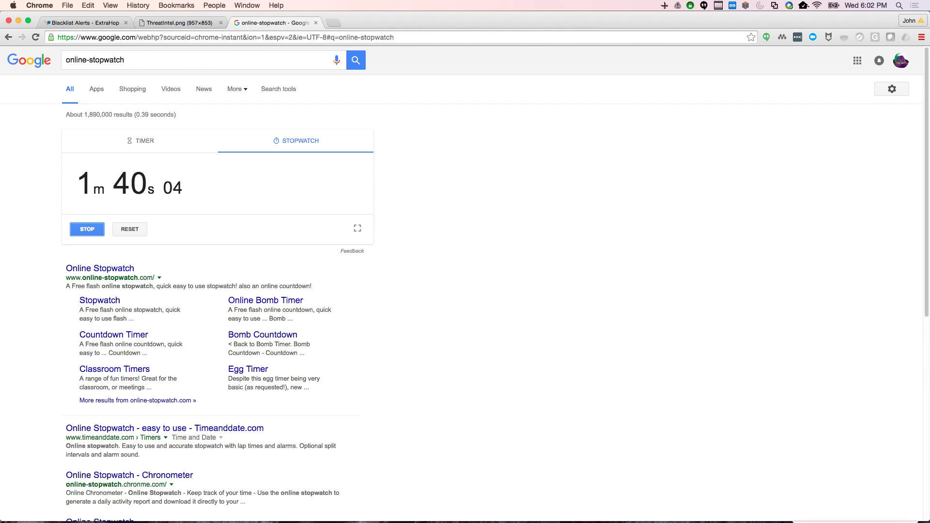
left_click(88, 230)
Review EH_SA_BLACKLIST_CHECK's script and its packet-capture call, then return to the Settings overview
key("super+1")
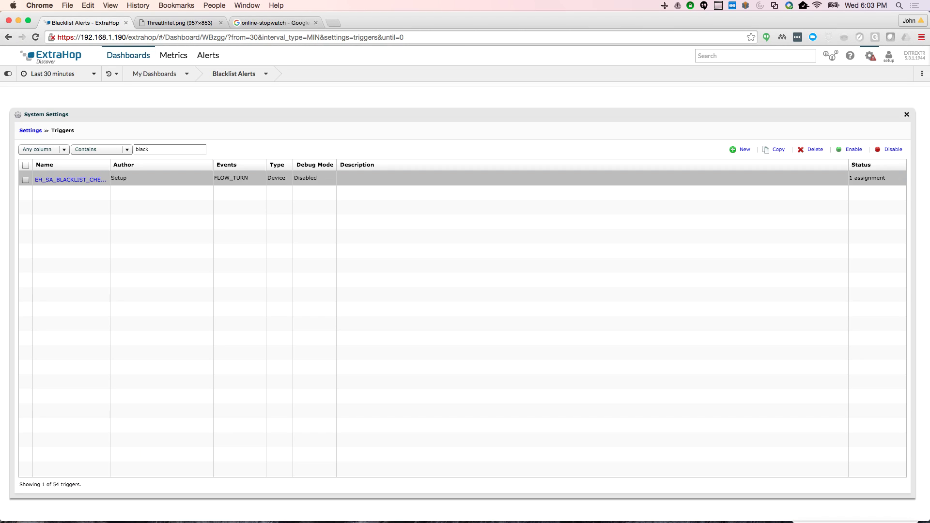
left_click(71, 179)
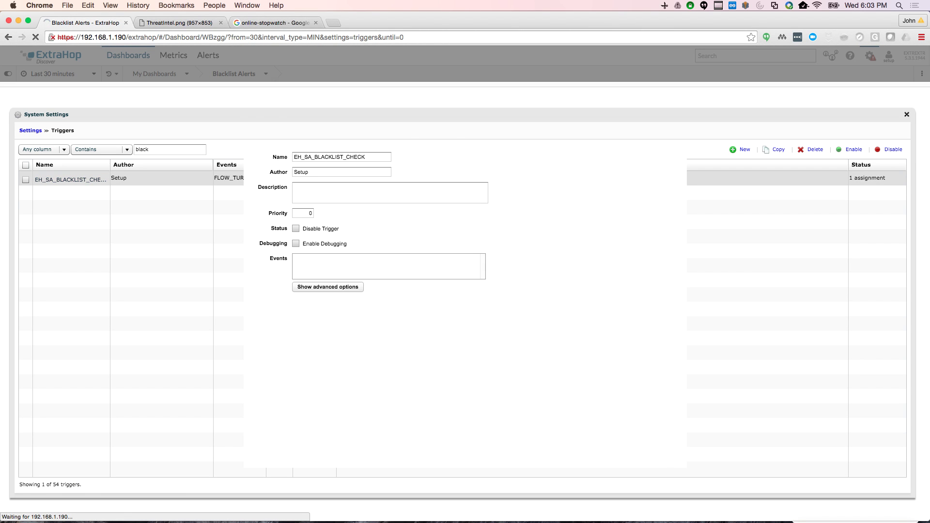
left_click(309, 137)
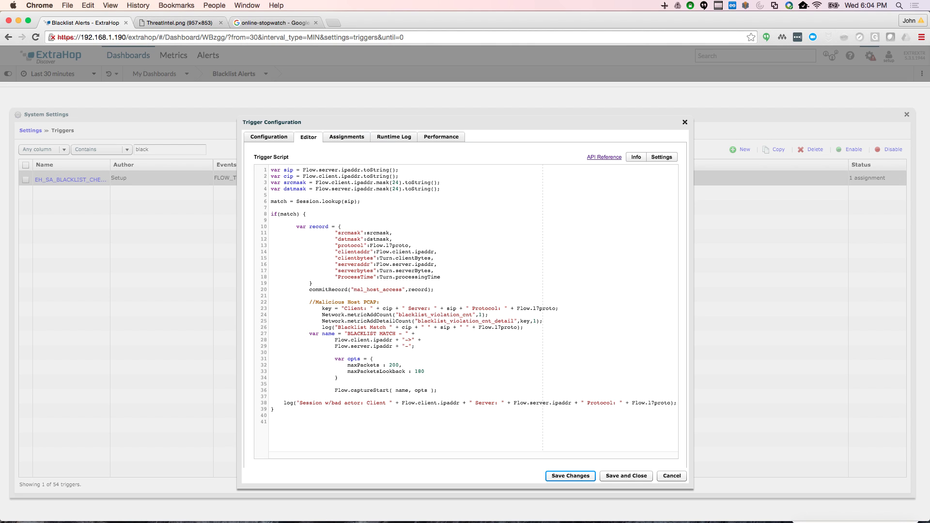
left_click_drag(334, 390, 438, 390)
left_click(274, 384)
left_click(626, 476)
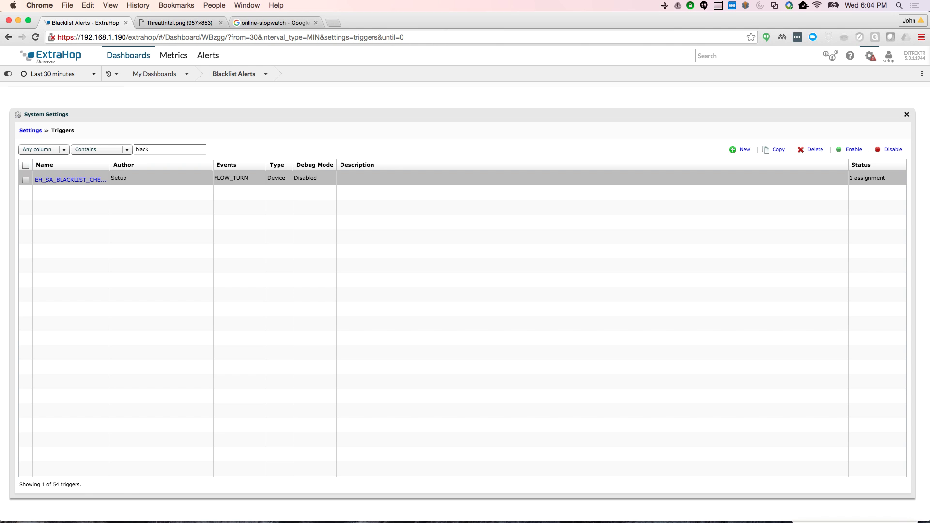
left_click(30, 131)
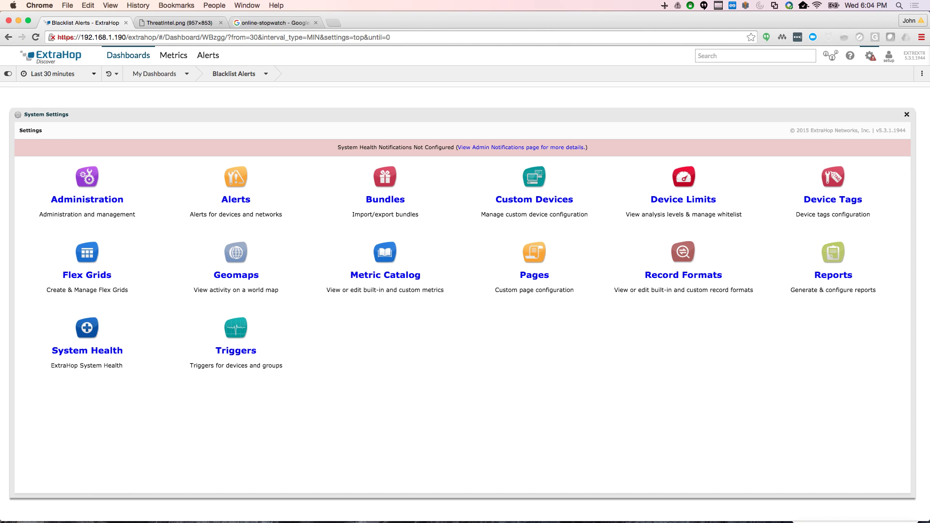
Download the newest of three BLACKLIST MATCH packet captures under Administration
left_click(88, 199)
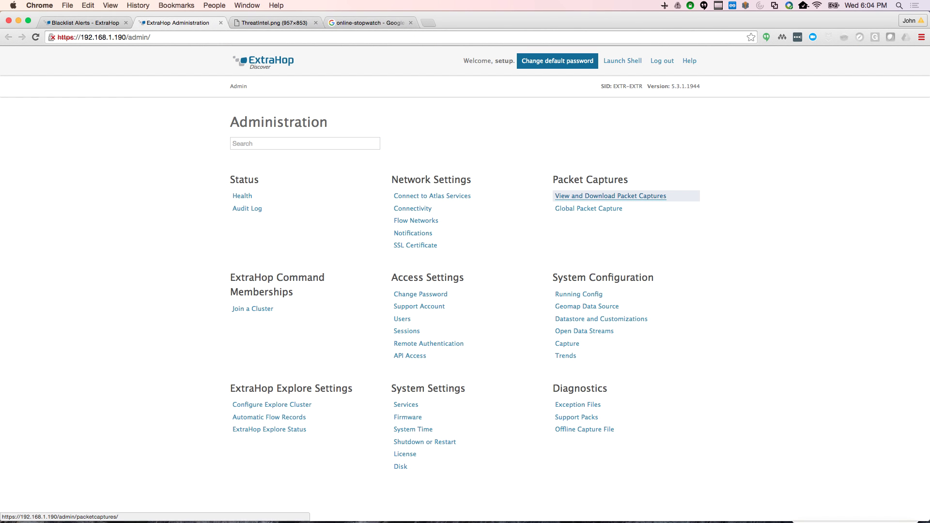
left_click(610, 196)
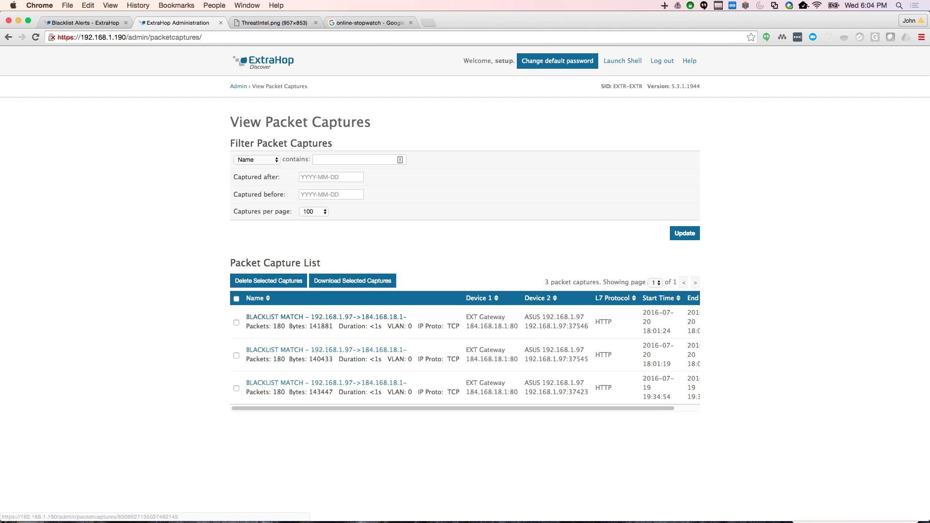
left_click(257, 317)
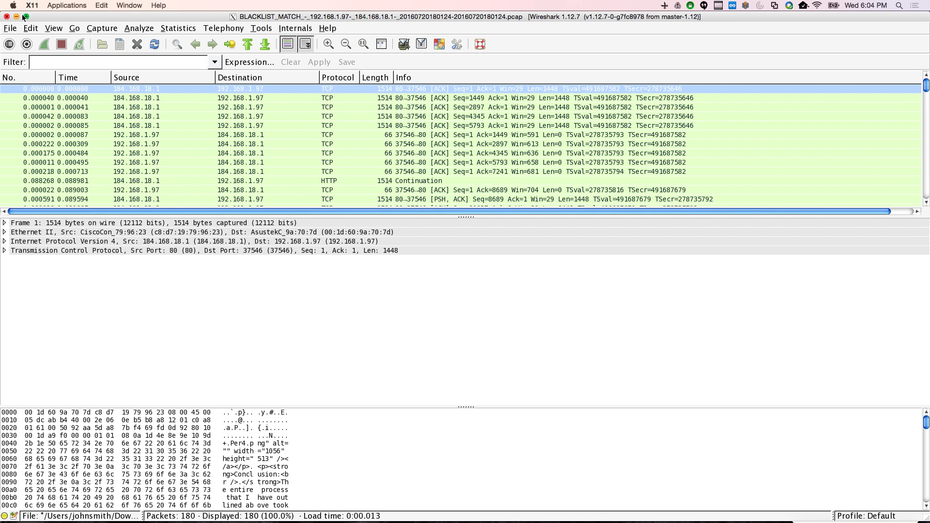
Inspect frame 4 of the 180-packet Wireshark capture, then minimize Wireshark
left_click(225, 117)
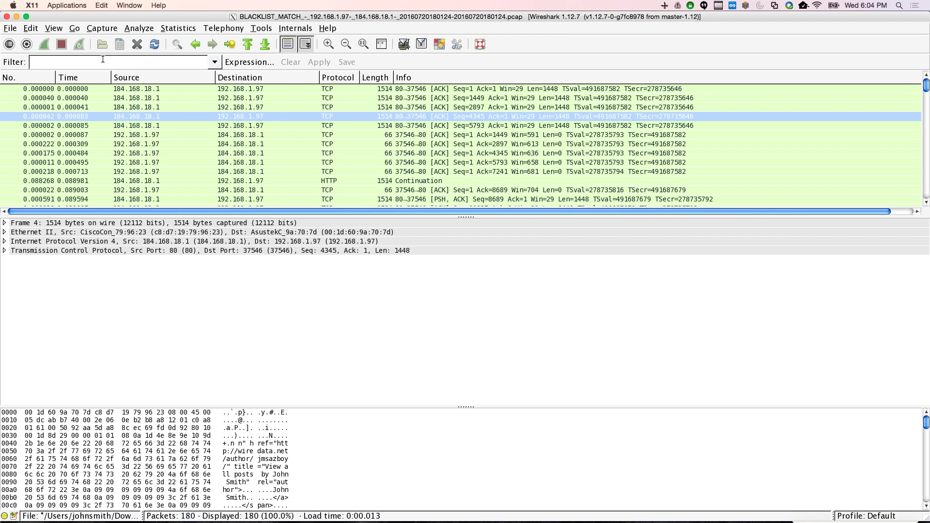
left_click(16, 17)
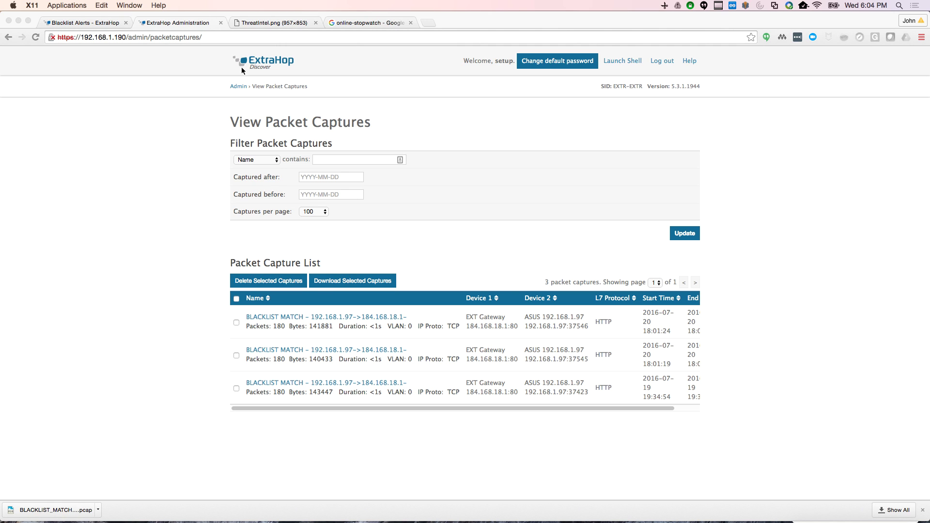
Run a new record query for Malicious Host Access, listing 2 HTTP records to 184.168.18.1
left_click(100, 22)
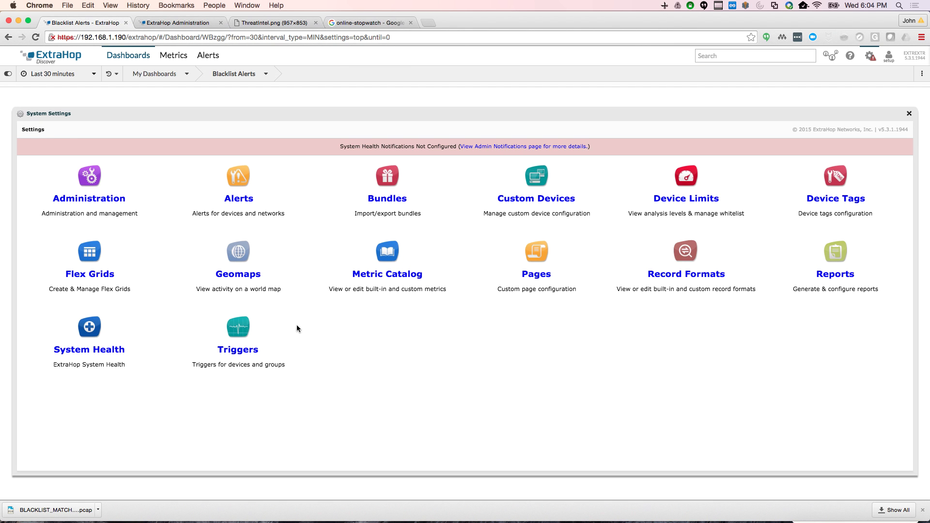
left_click(910, 113)
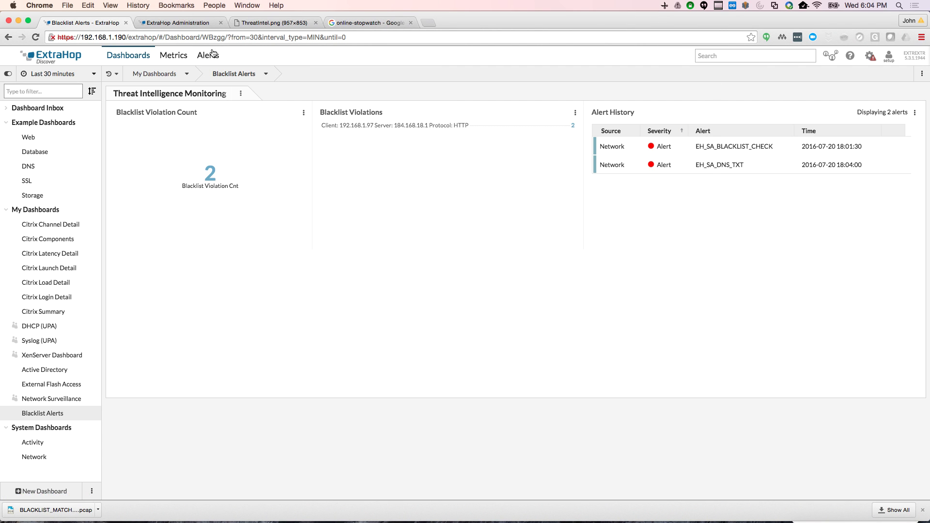
left_click(175, 56)
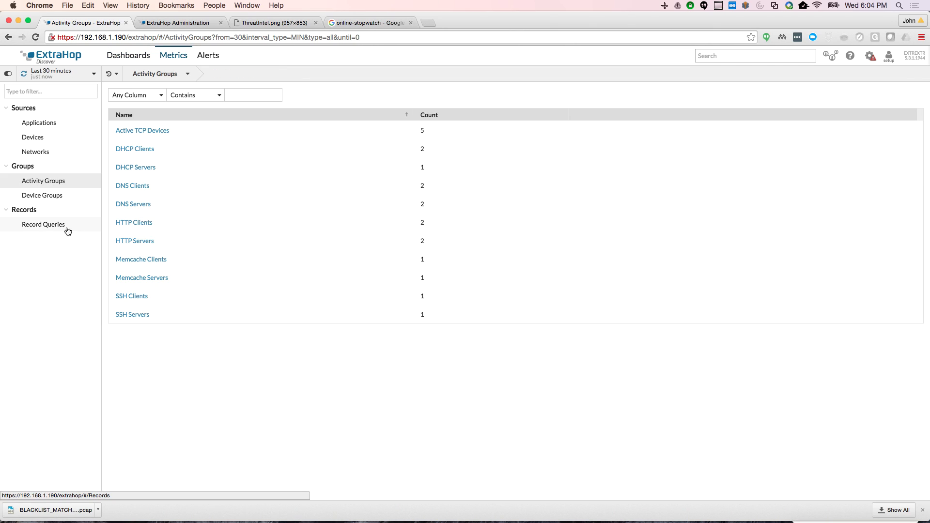
left_click(45, 224)
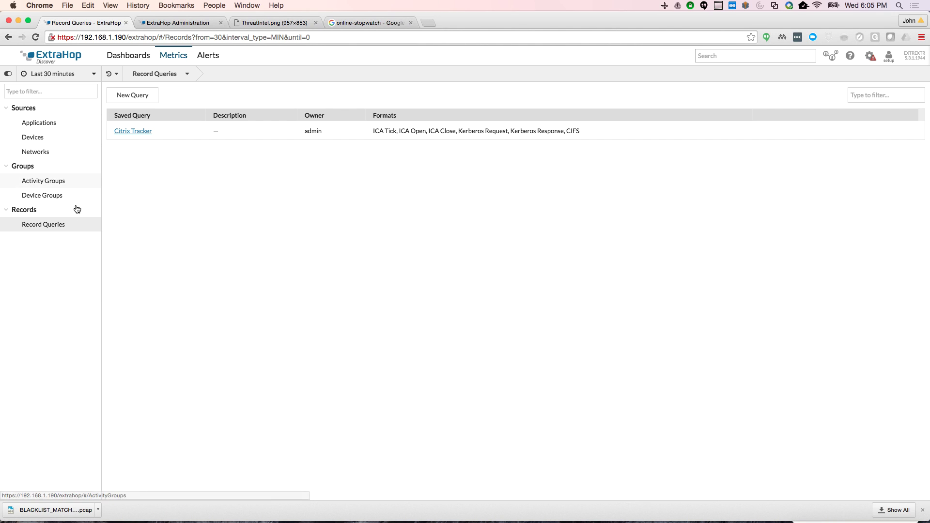
left_click(125, 96)
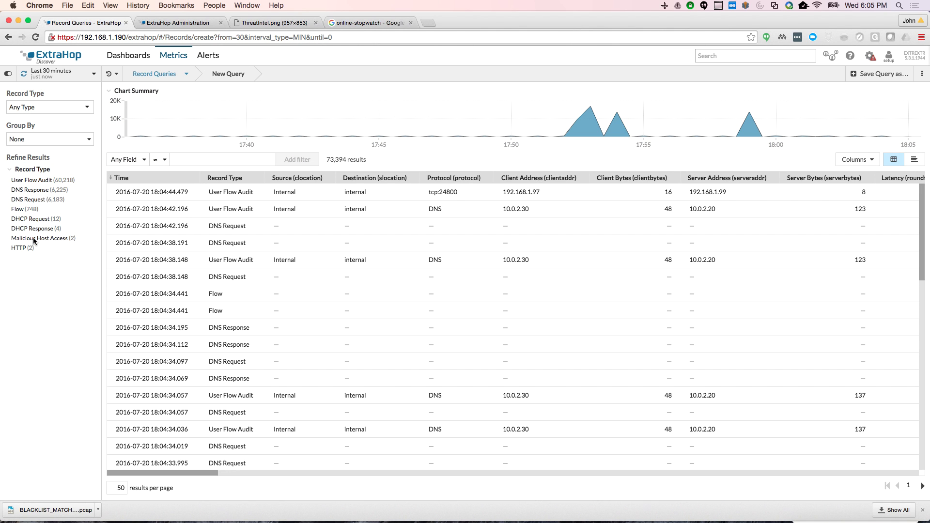
left_click(34, 238)
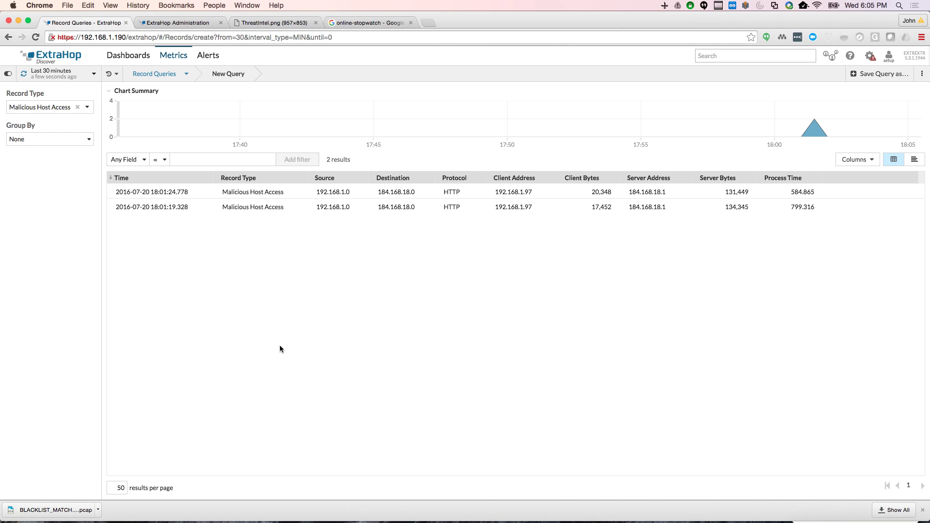
left_click(366, 23)
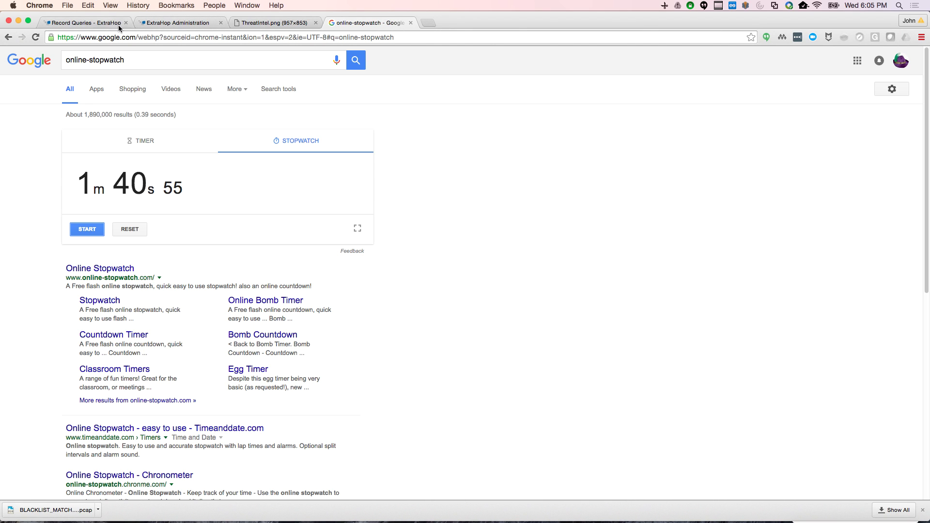
left_click(103, 23)
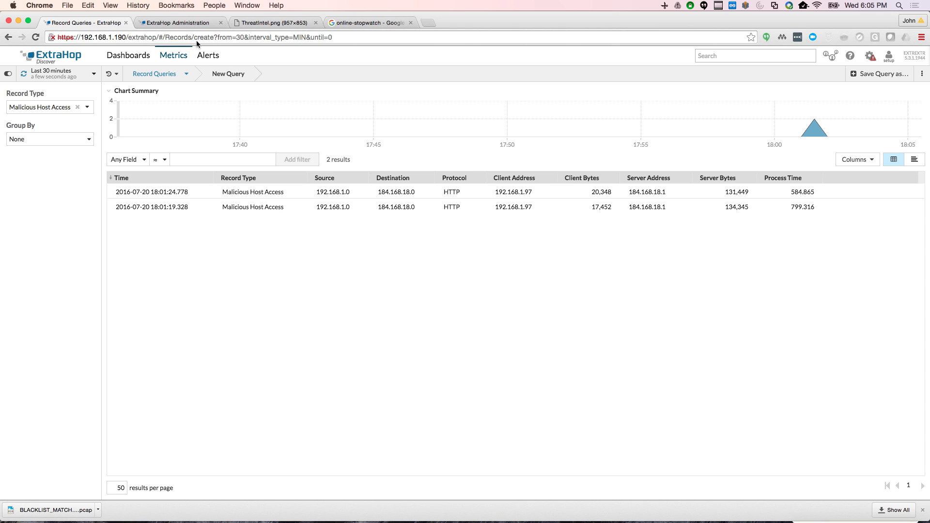
Show the Blacklist Alerts dashboard with 2 violations and EH_SA_BLACKLIST_CHECK and EH_SA_DNS_TXT alerts
left_click(141, 56)
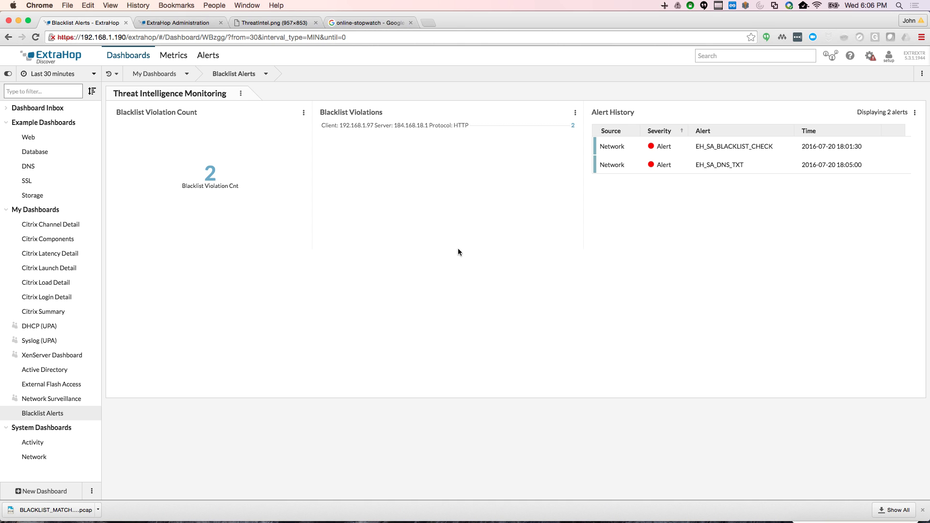
mouse_move(499, 512)
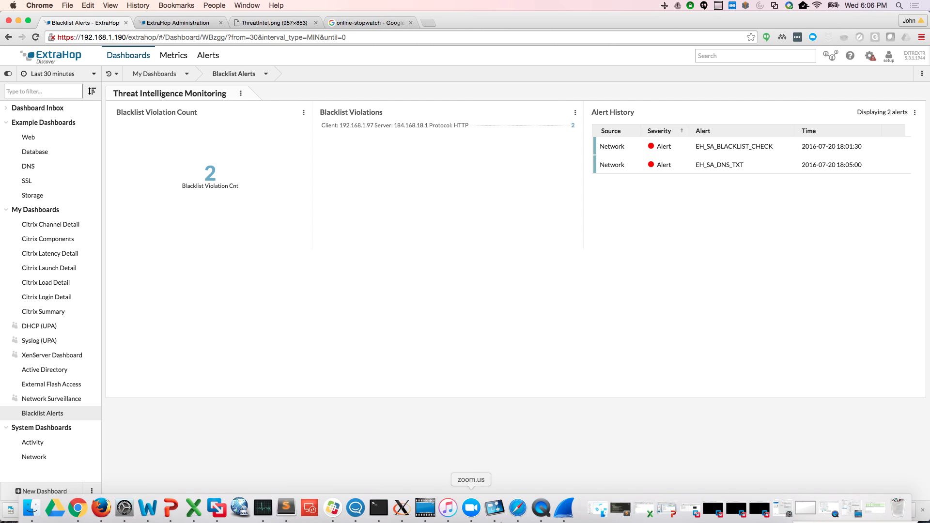
left_click(425, 507)
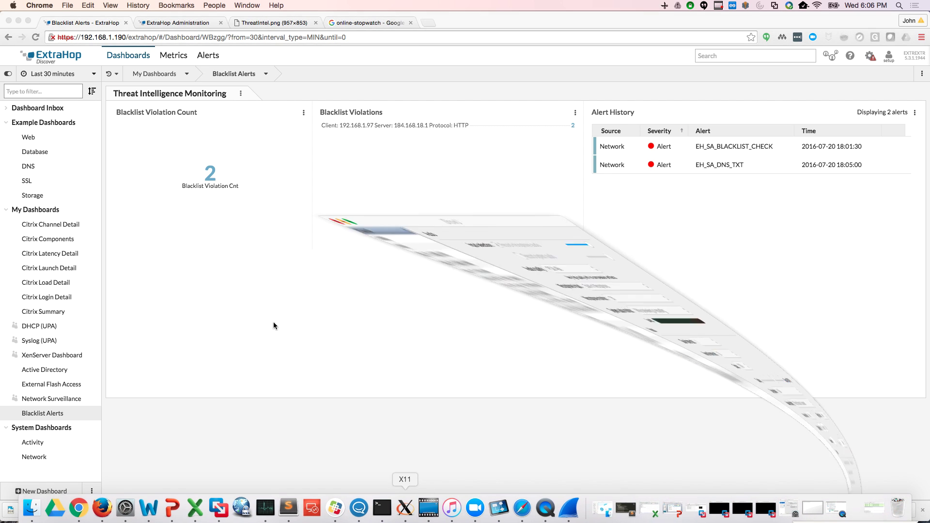